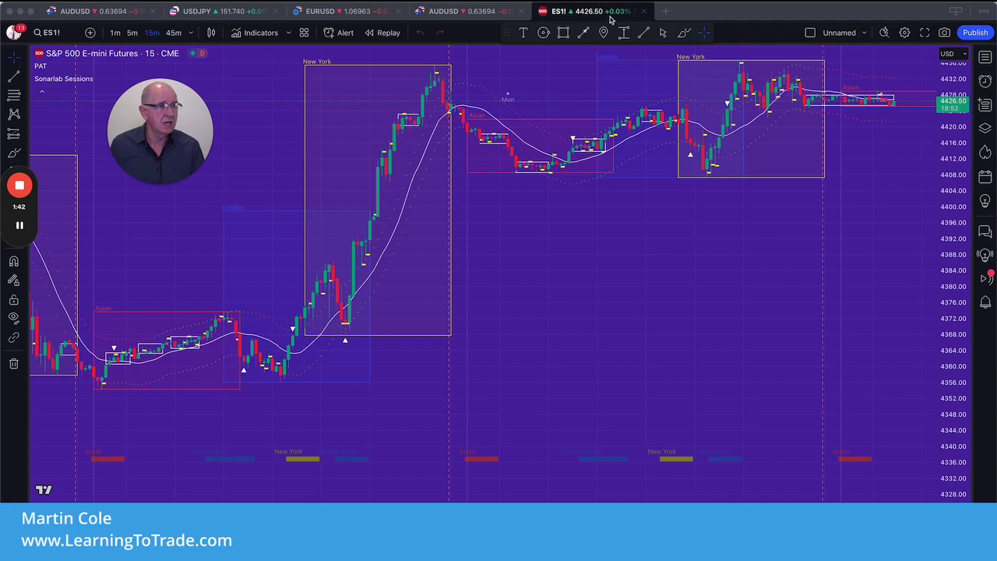
- Cycle through the AUDUSD, EURUSD, USDJPY and ES1! layouts, then start a new layout tab
click(468, 16)
click(328, 11)
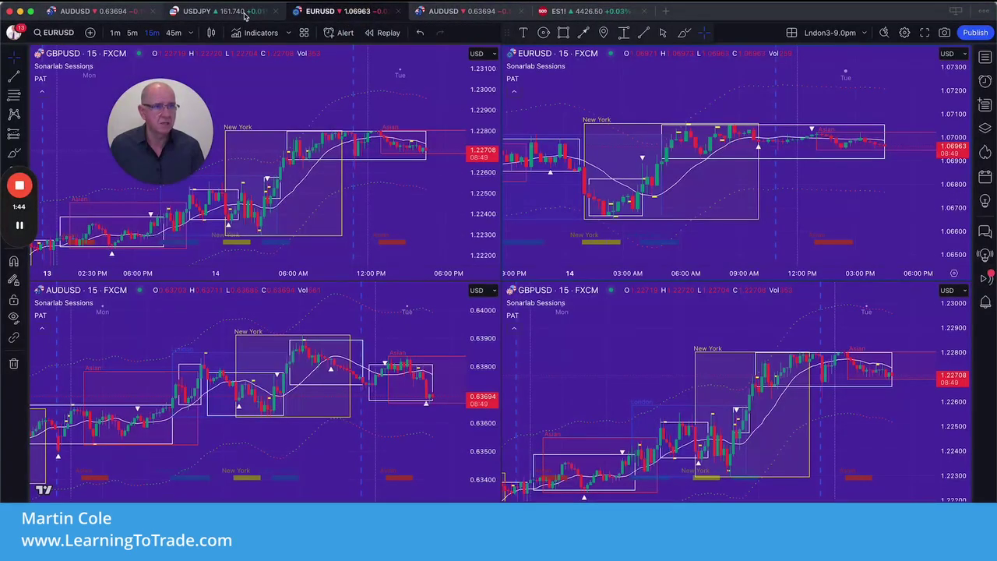
click(234, 12)
click(92, 13)
click(564, 14)
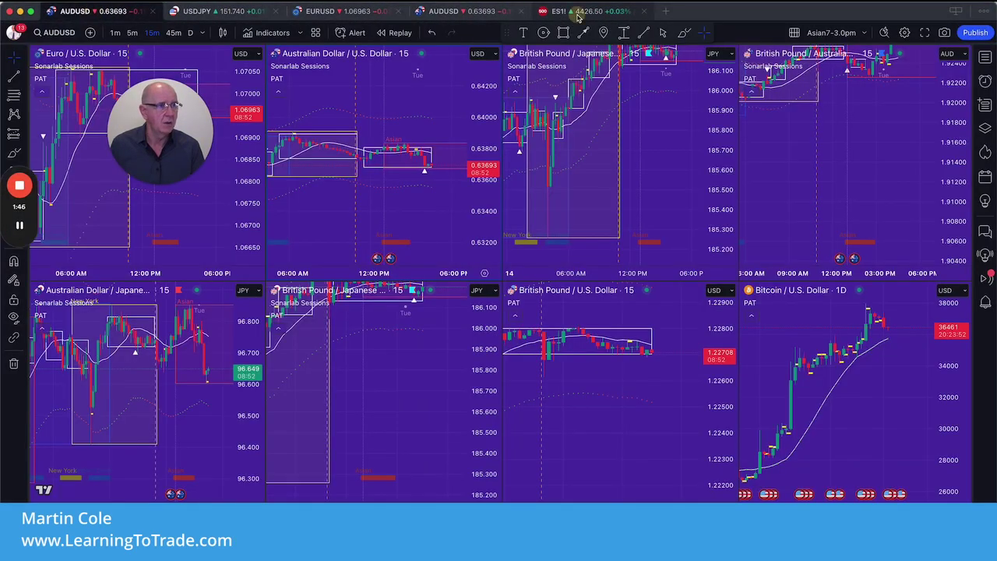
click(667, 15)
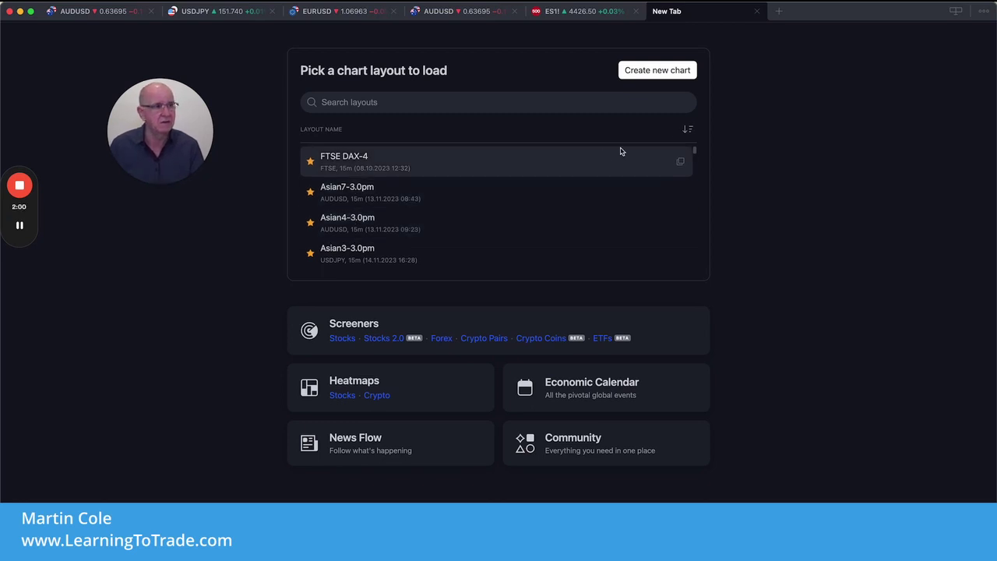
- Create a new chart, producing an unnamed single USDJPY 15-minute layout
click(653, 73)
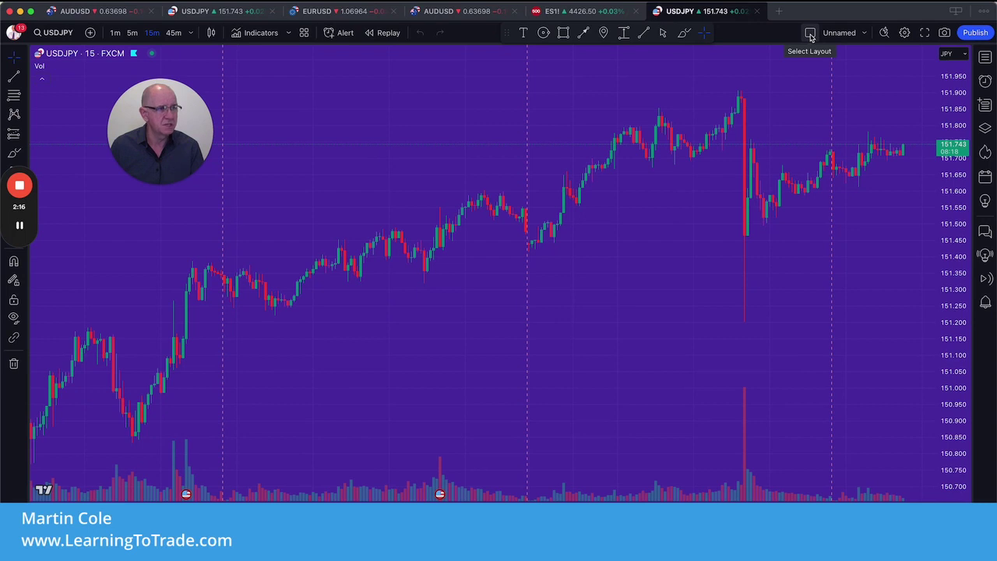
- Rename the Unnamed layout to 'Test DeskTop' and save the name
click(863, 34)
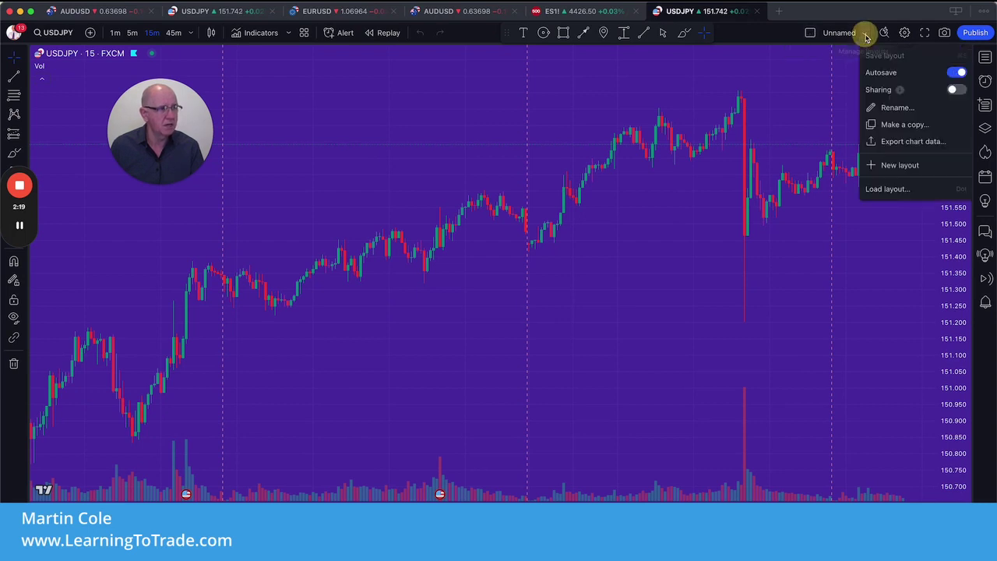
click(894, 107)
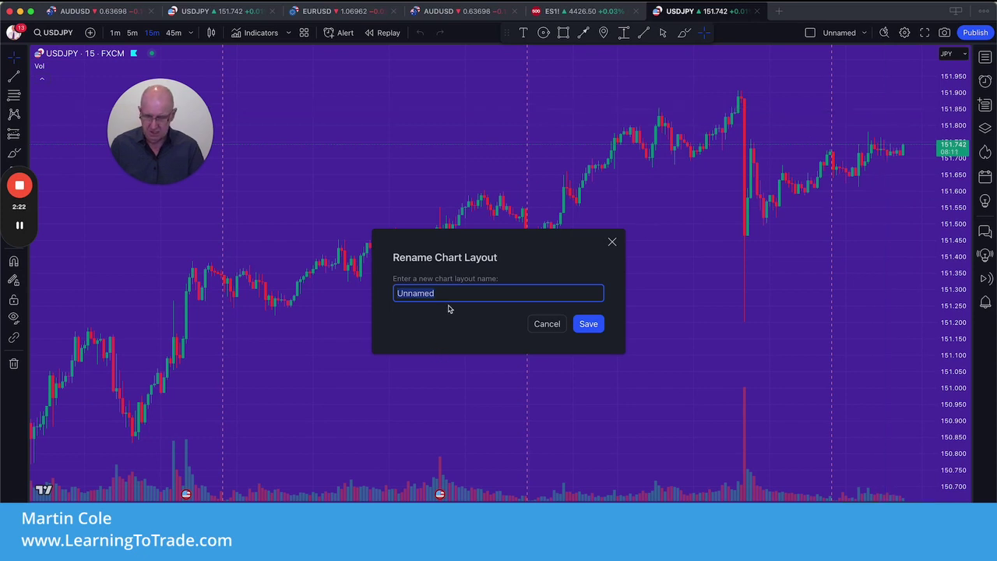
text(Test Desk)
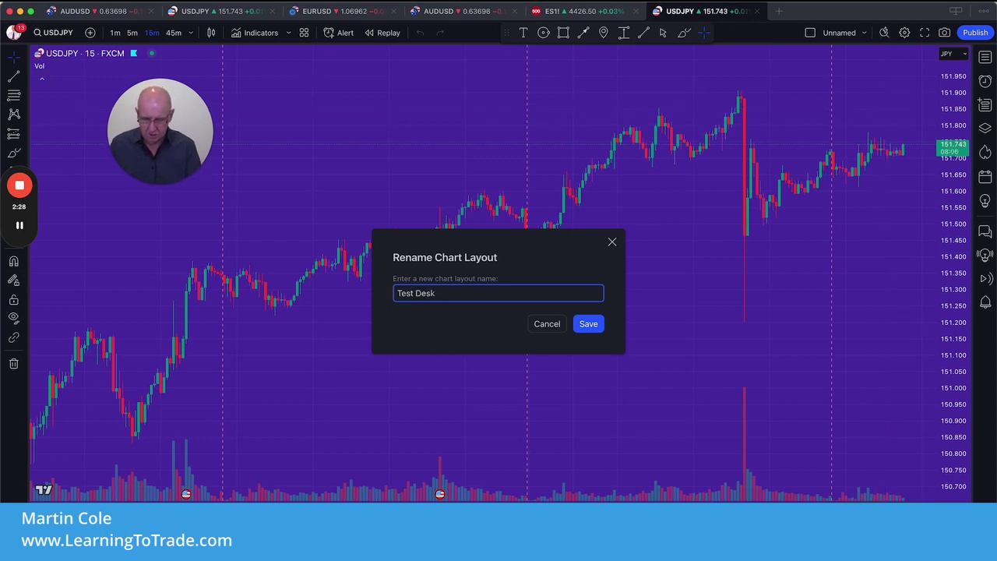
text(Top)
click(588, 323)
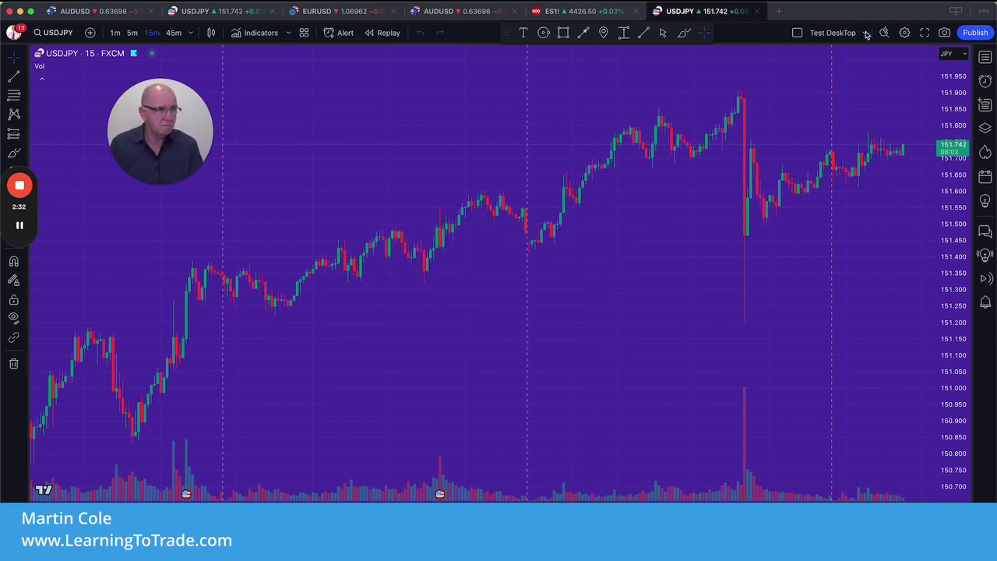
- Switch the layout grid to four equal panes of USDJPY charts
click(798, 34)
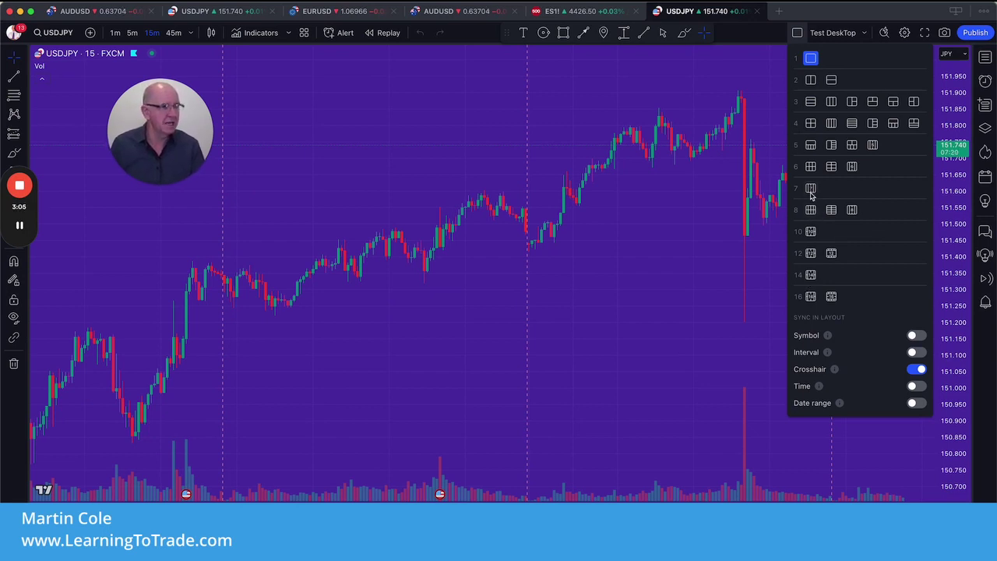
click(810, 124)
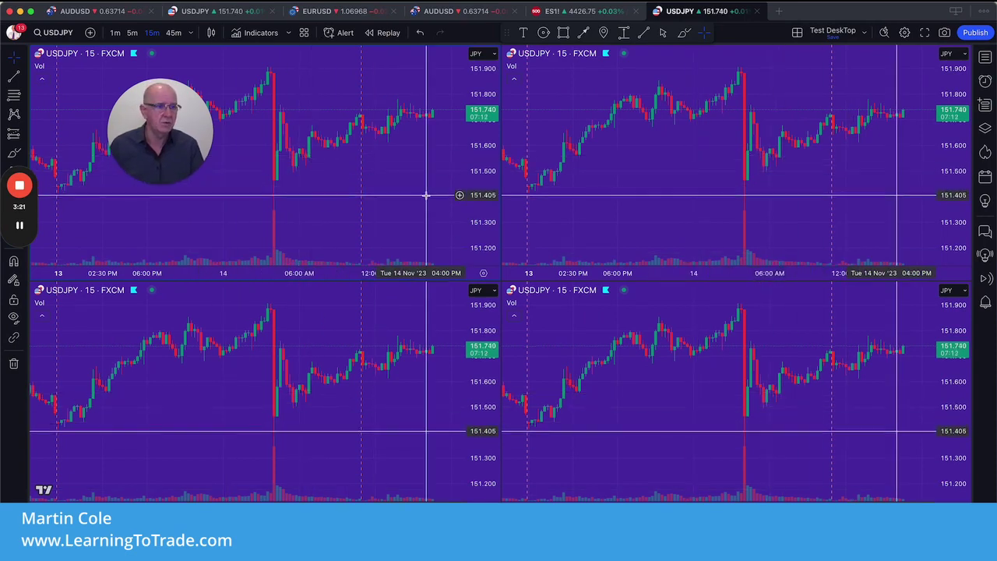
mouse_move(41, 68)
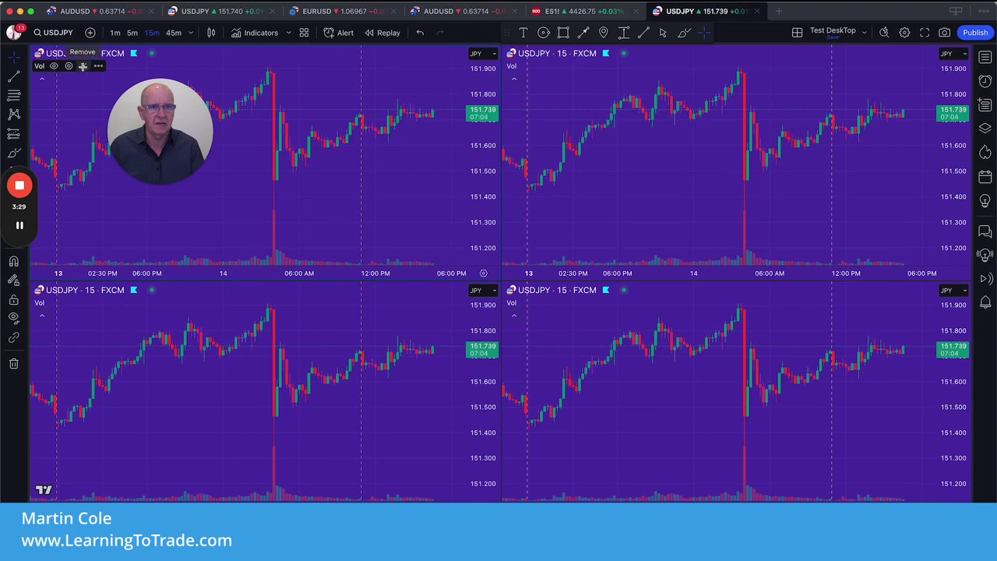
- Remove the Vol indicator from the top-left, top-right, bottom-right and bottom-left charts
click(82, 66)
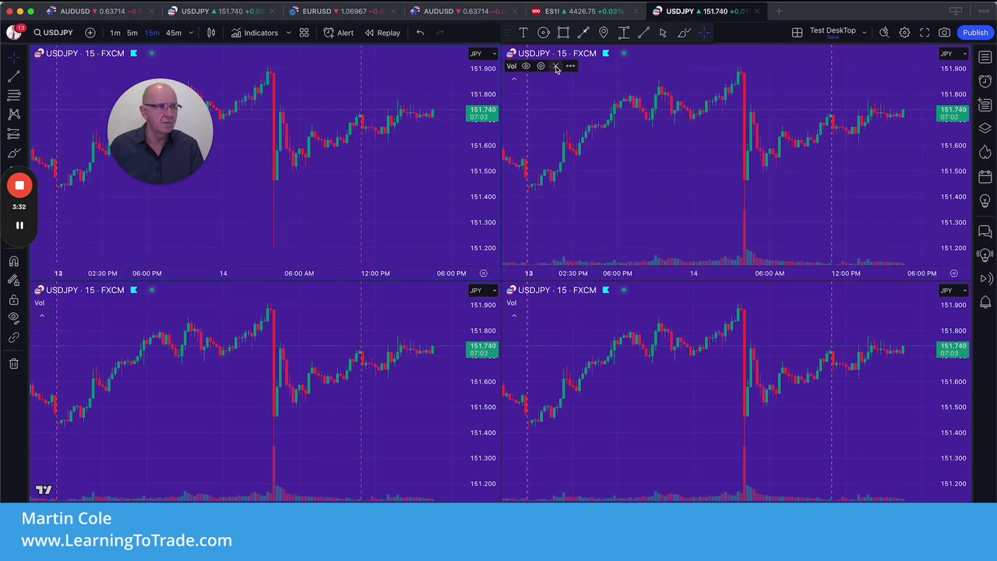
click(556, 68)
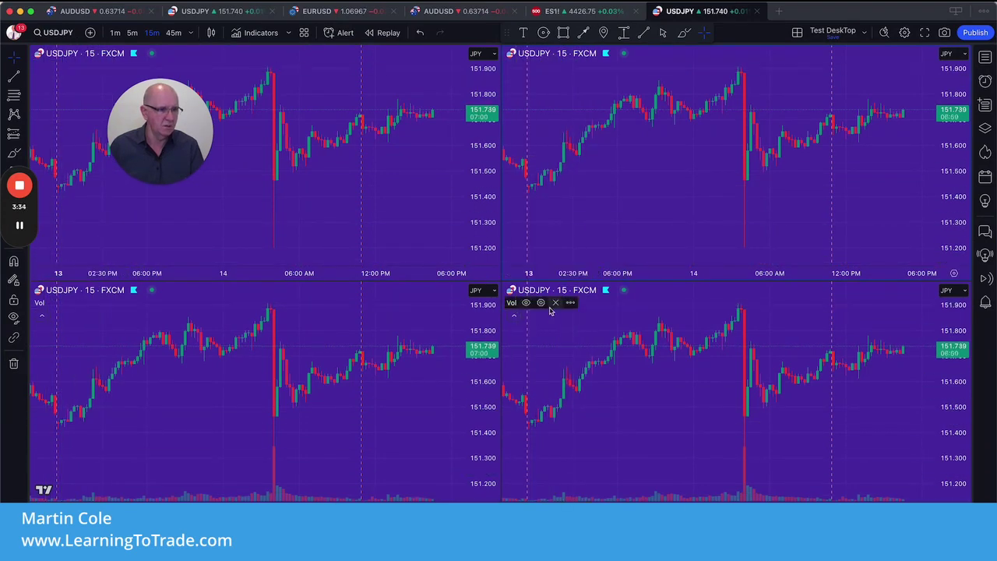
click(555, 302)
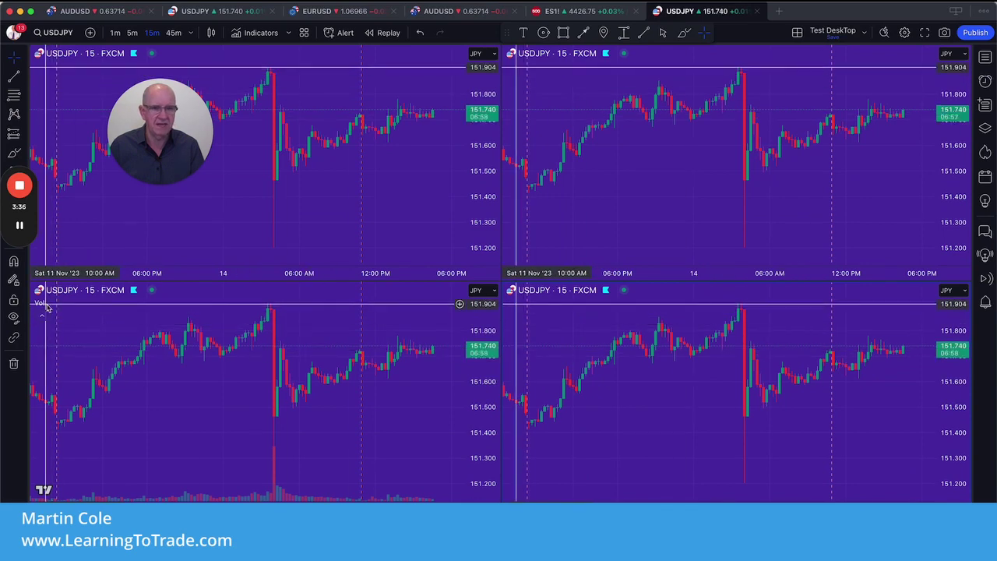
mouse_move(46, 305)
click(83, 302)
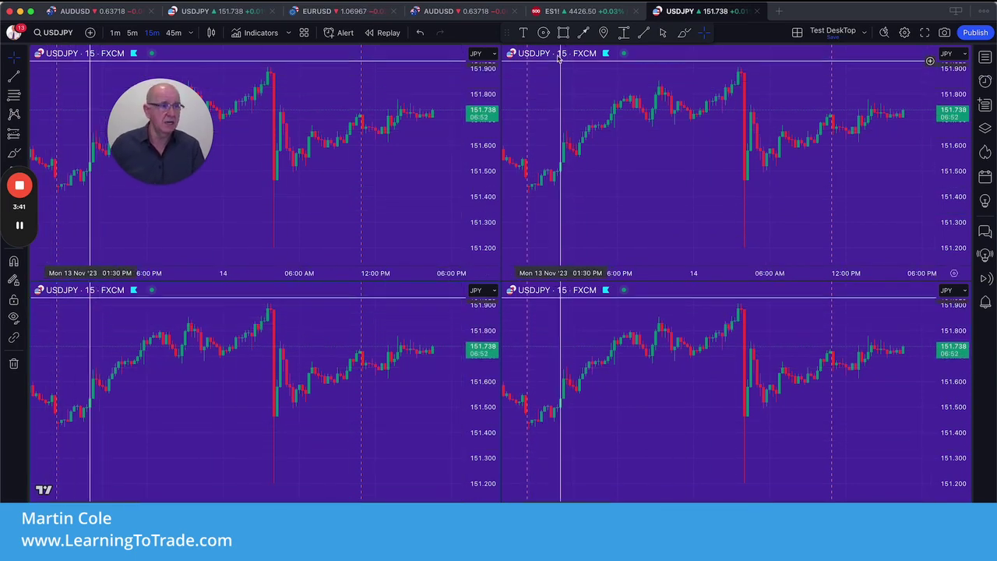
mouse_move(538, 60)
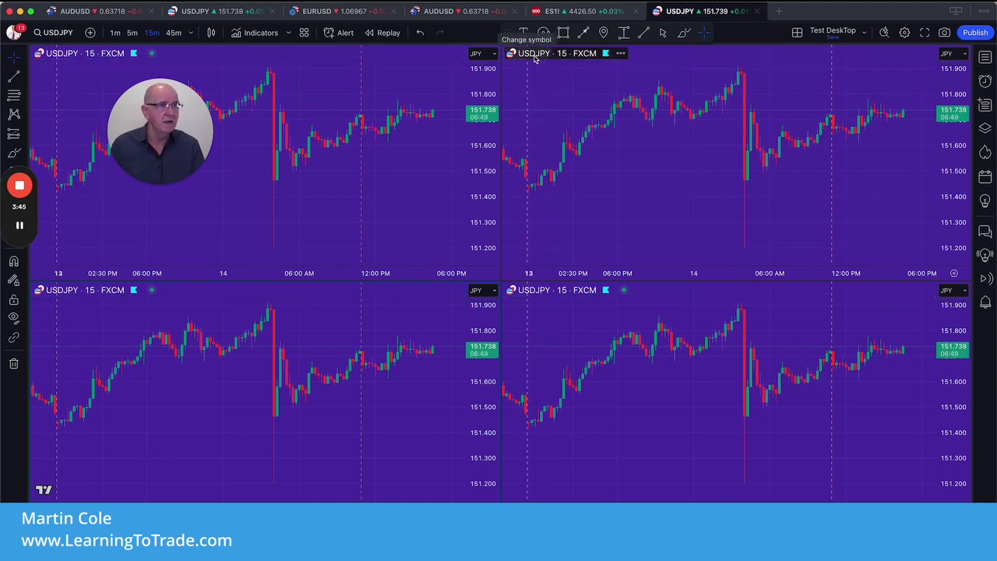
- Load AUDUSD from FXCM into the top-right chart, then select the bottom-left chart
click(534, 54)
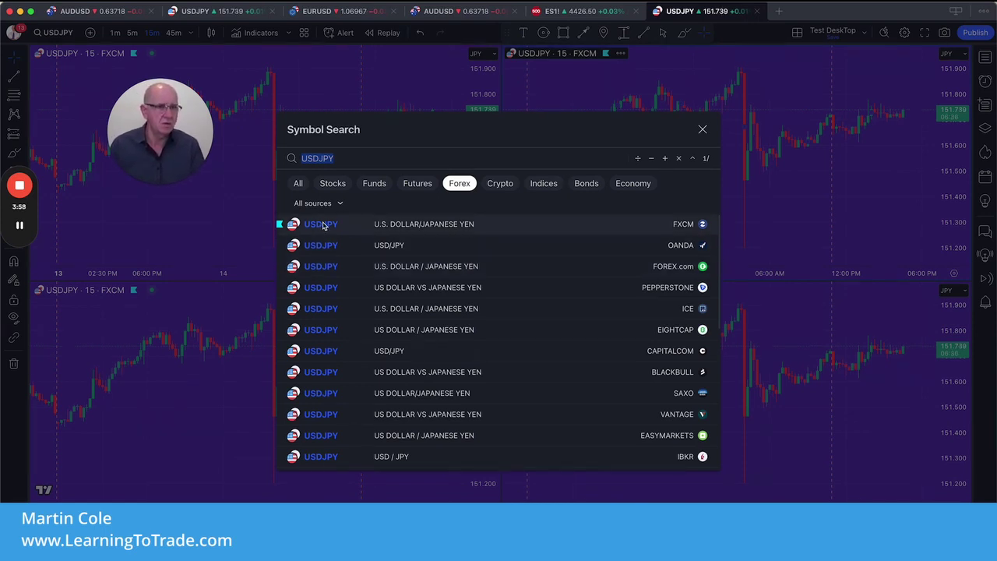
click(337, 160)
click(348, 158)
text(AUD)
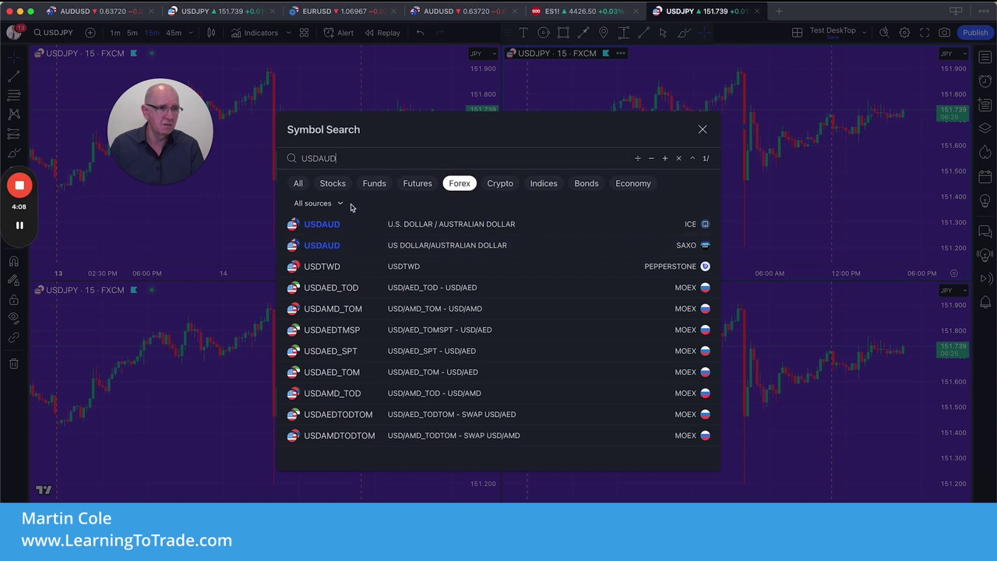
drag(346, 158, 300, 157)
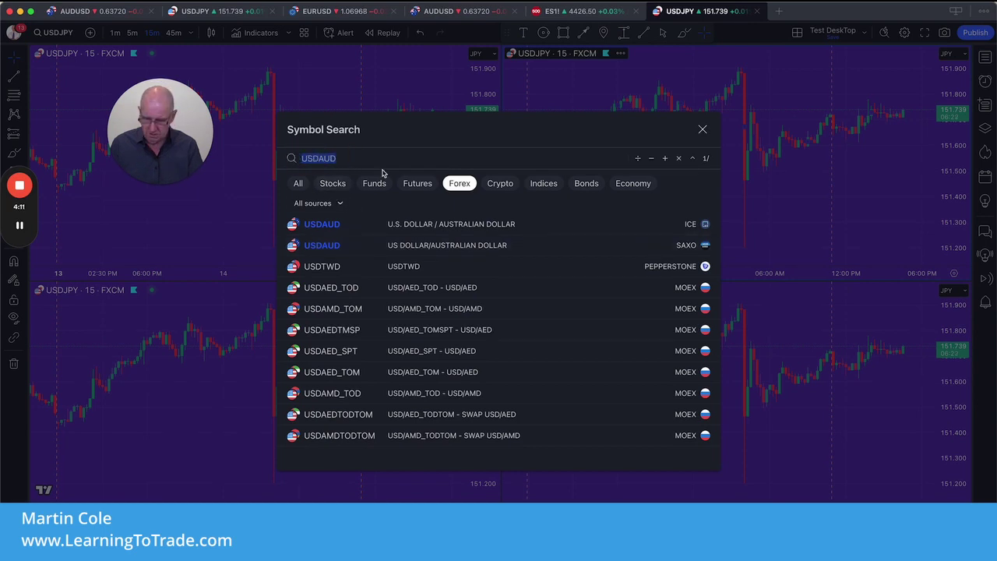
text(AUDUSD)
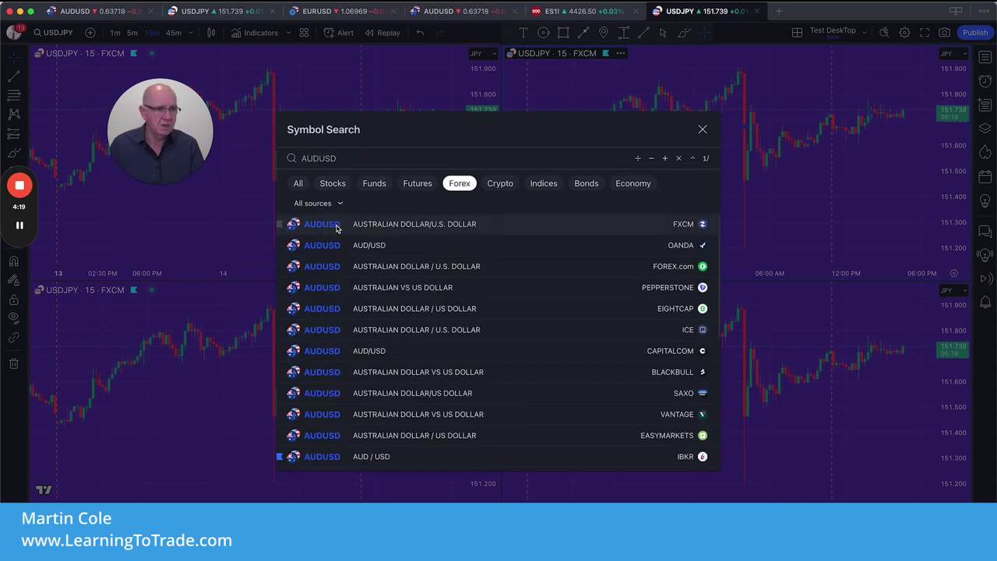
click(384, 226)
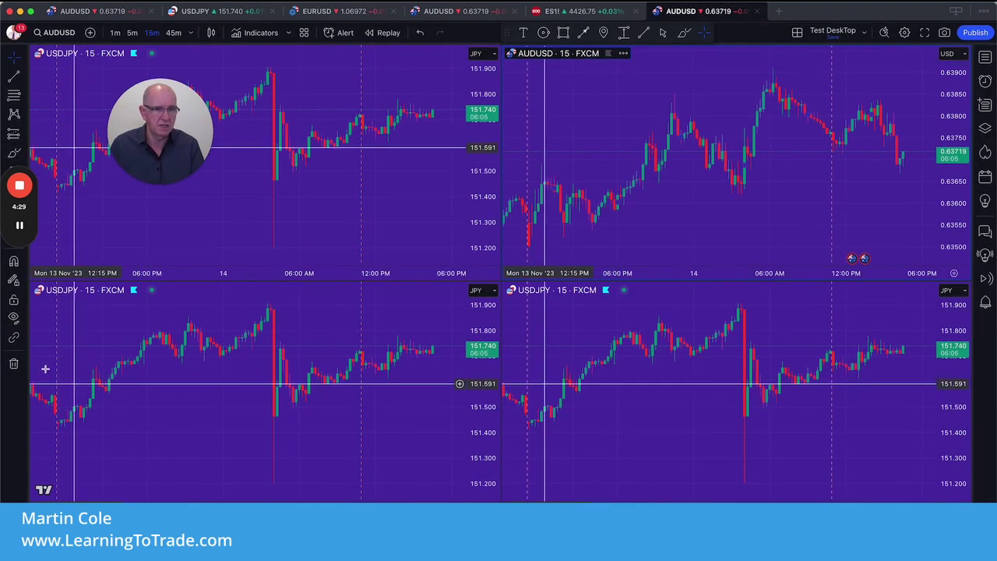
click(66, 295)
- Search NZD pairs and switch the bottom-left chart to NZDUSD from FXCM
click(66, 292)
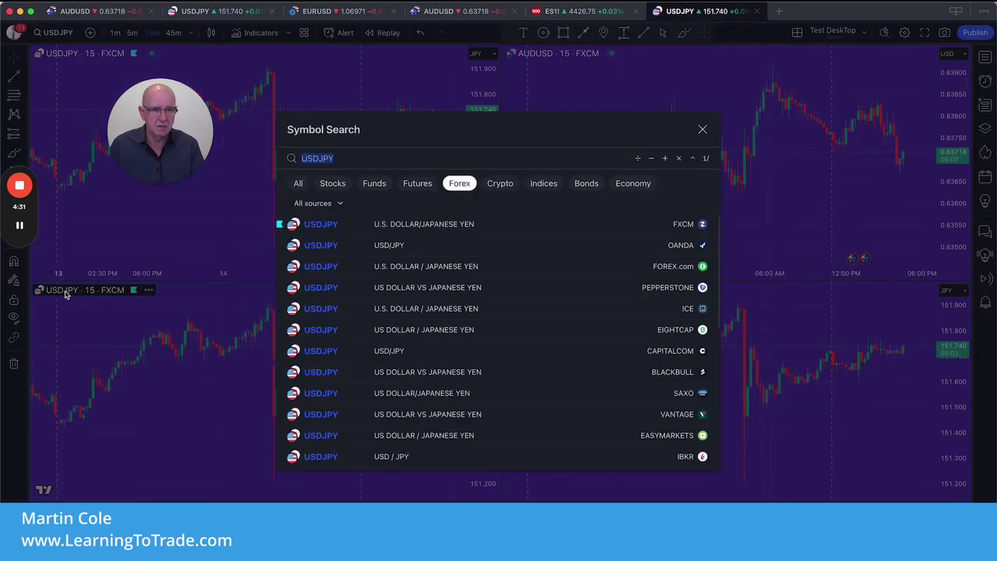
click(321, 159)
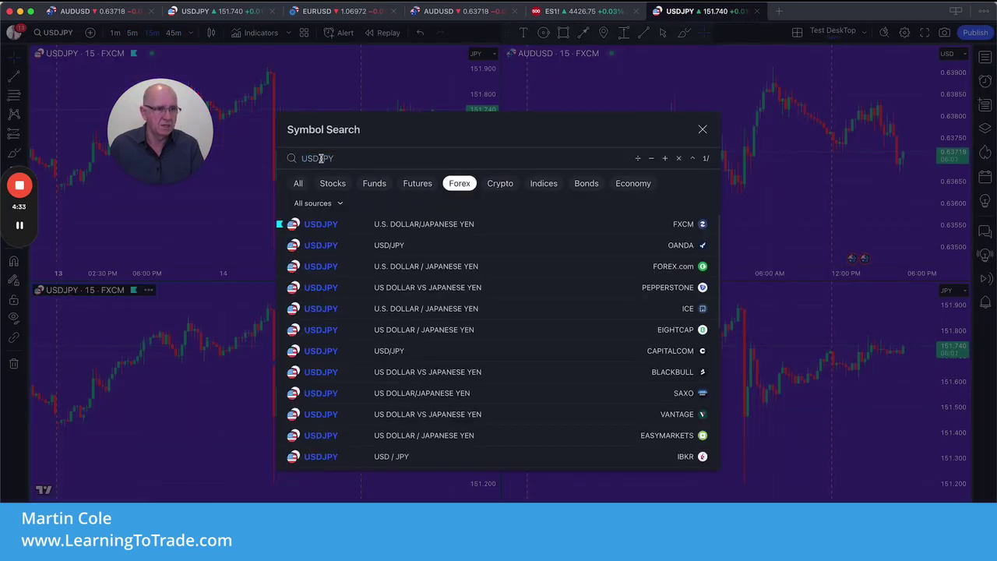
double_click(296, 158)
text(N)
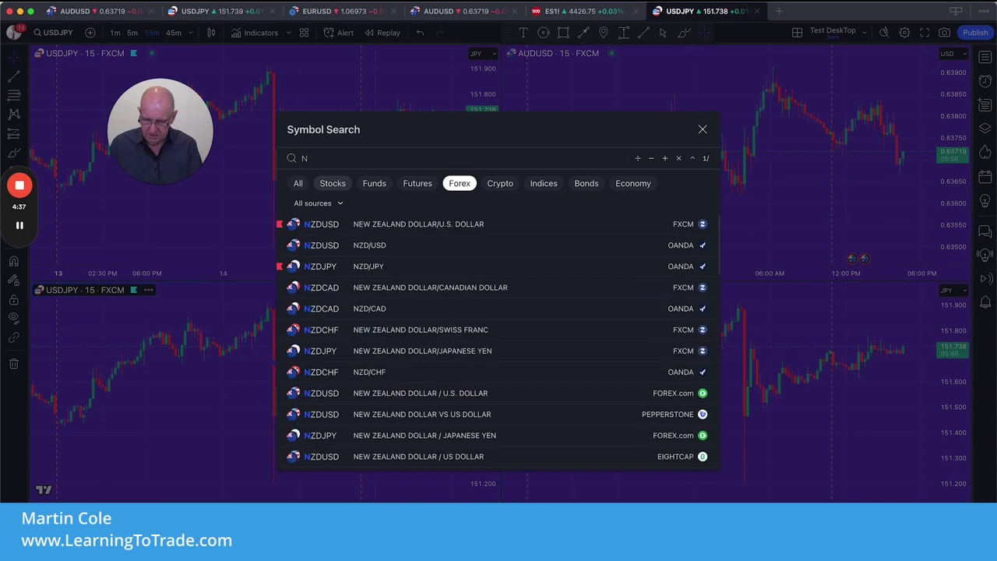
text(ZDCBP)
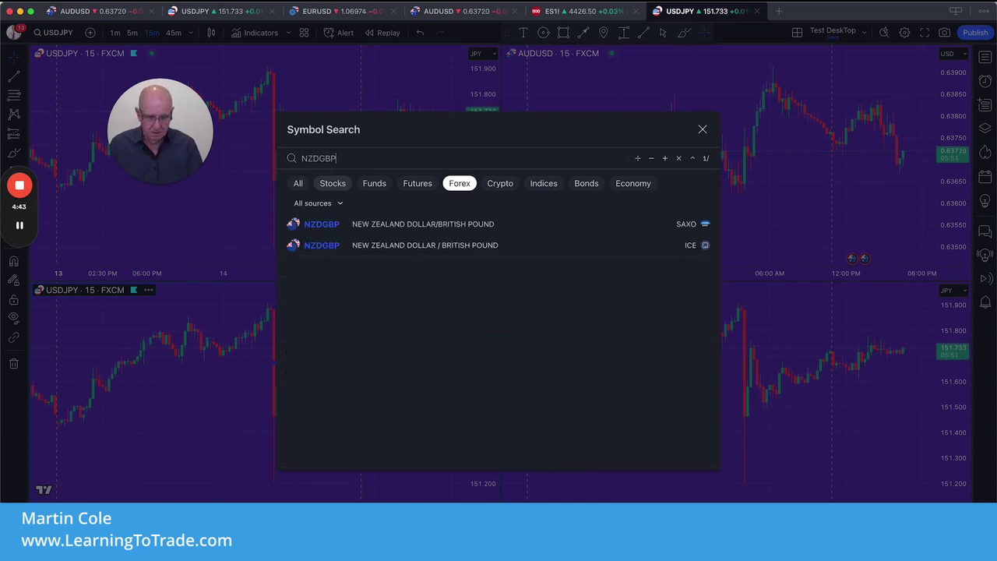
key(BackSpace)
key(BackSpace)
key(BackSpace)
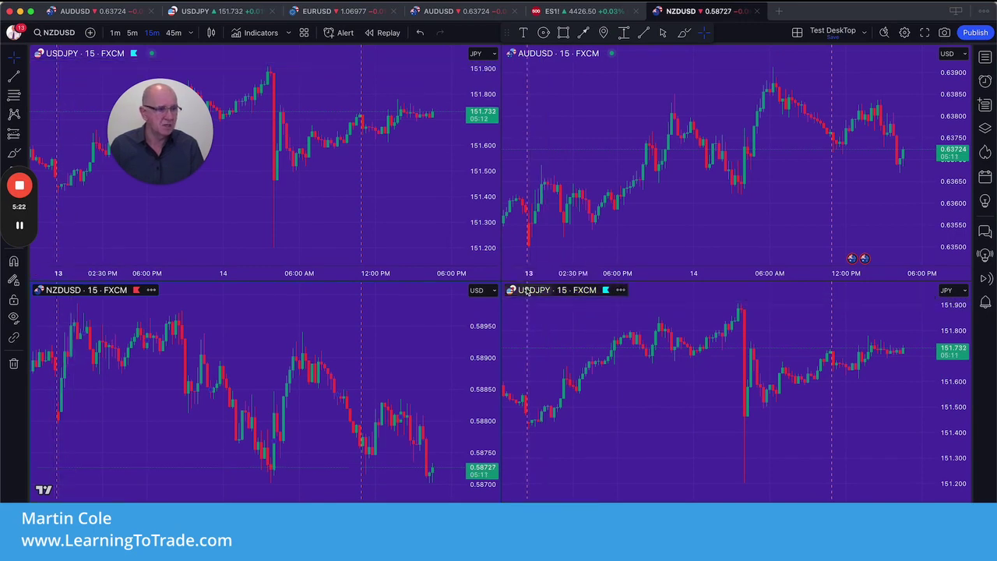
click(530, 290)
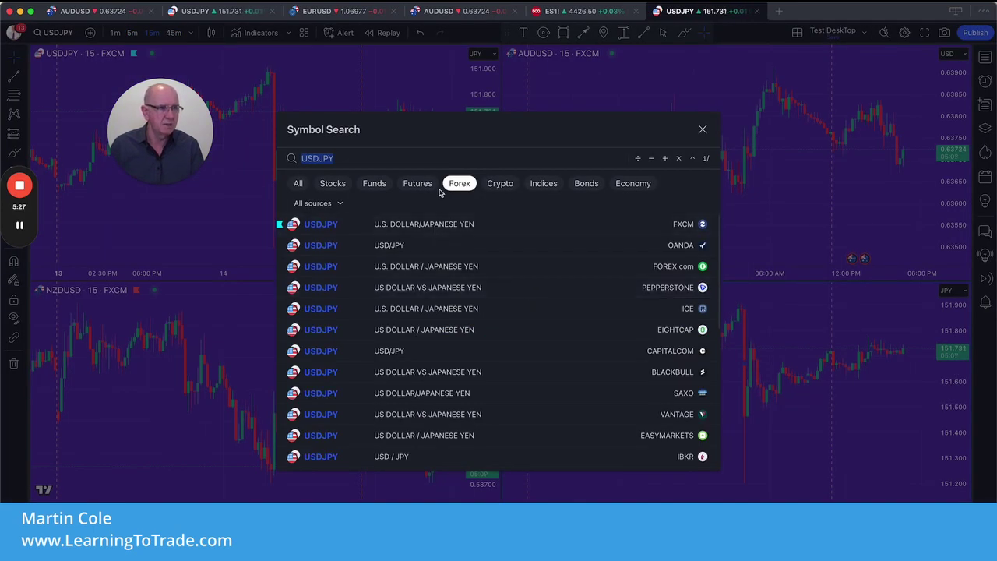
- Filter Symbol Search to indices and set the bottom-right chart to FTSE from SPREADEX
click(544, 183)
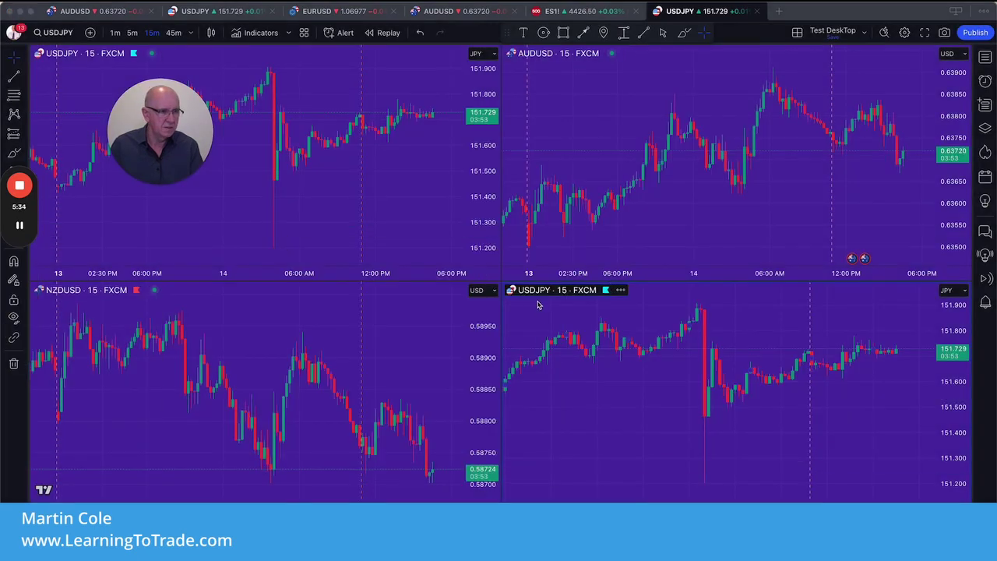
click(530, 292)
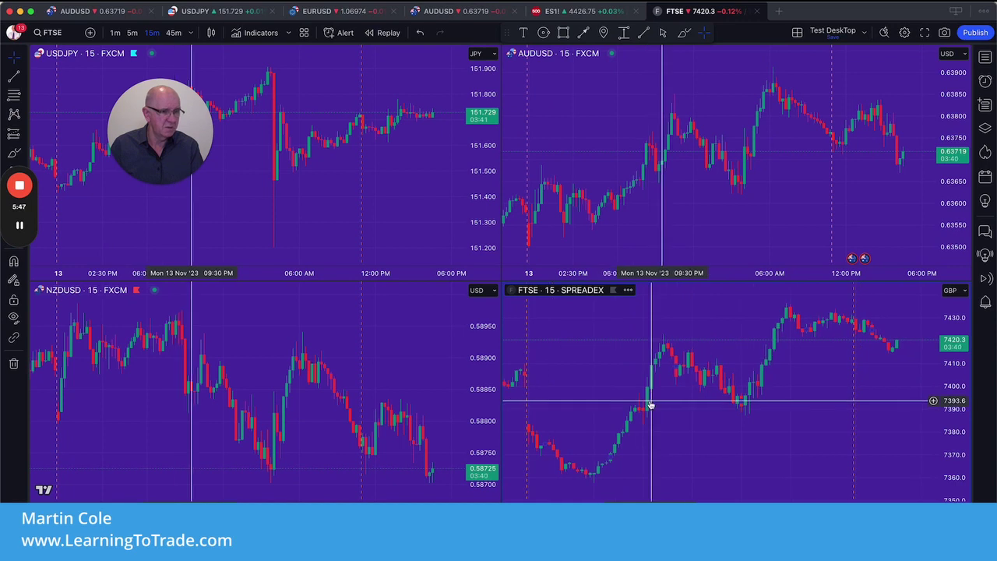
- Apply the PAT favourite indicator to the FTSE chart and set its mid line price
click(260, 32)
click(446, 224)
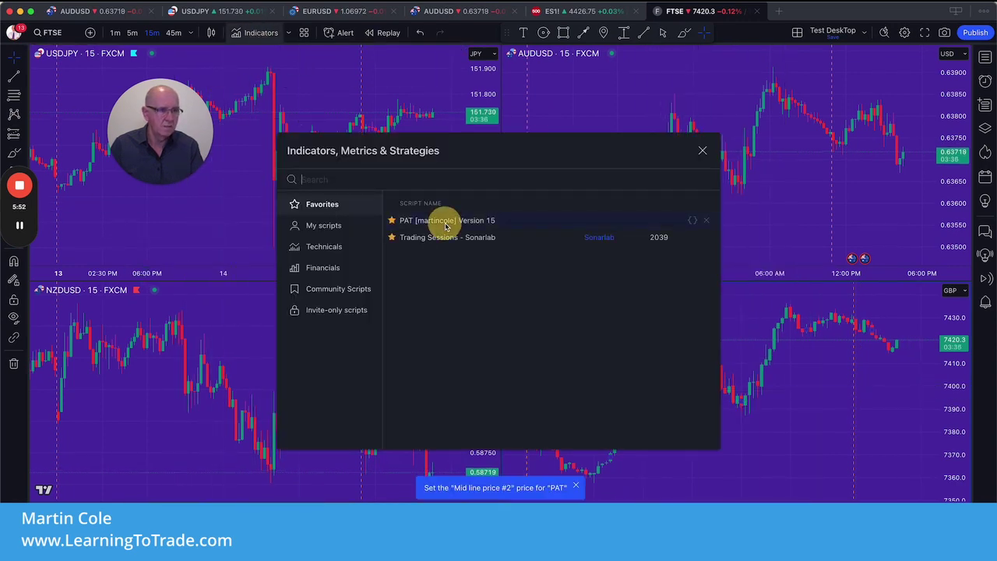
click(773, 383)
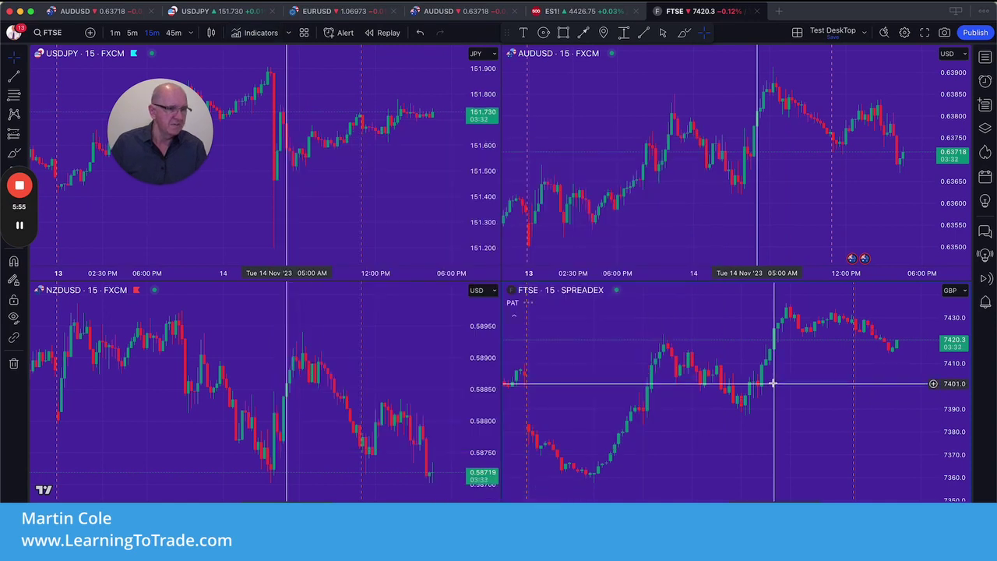
scroll(700, 420, left, 10)
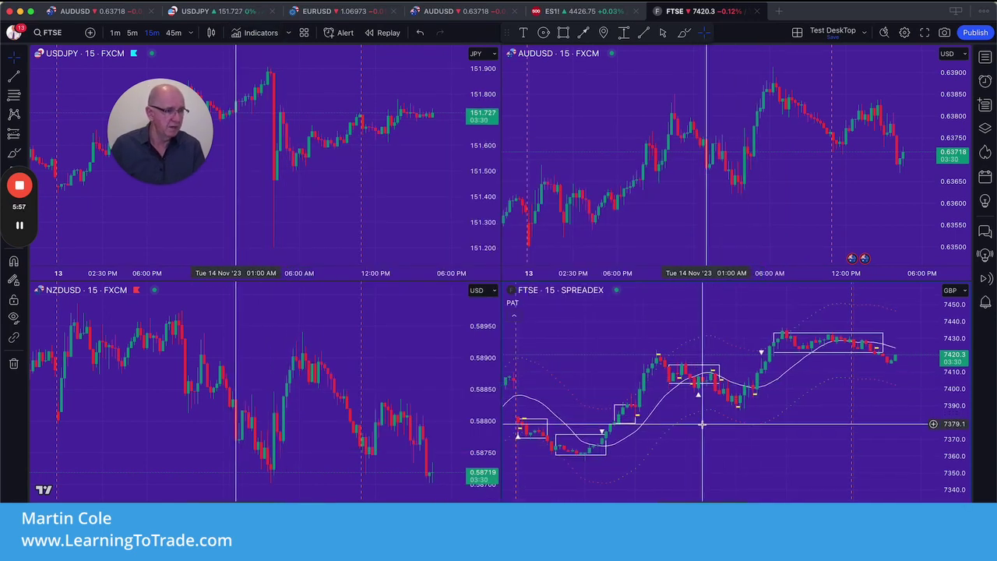
scroll(660, 375, right, 5)
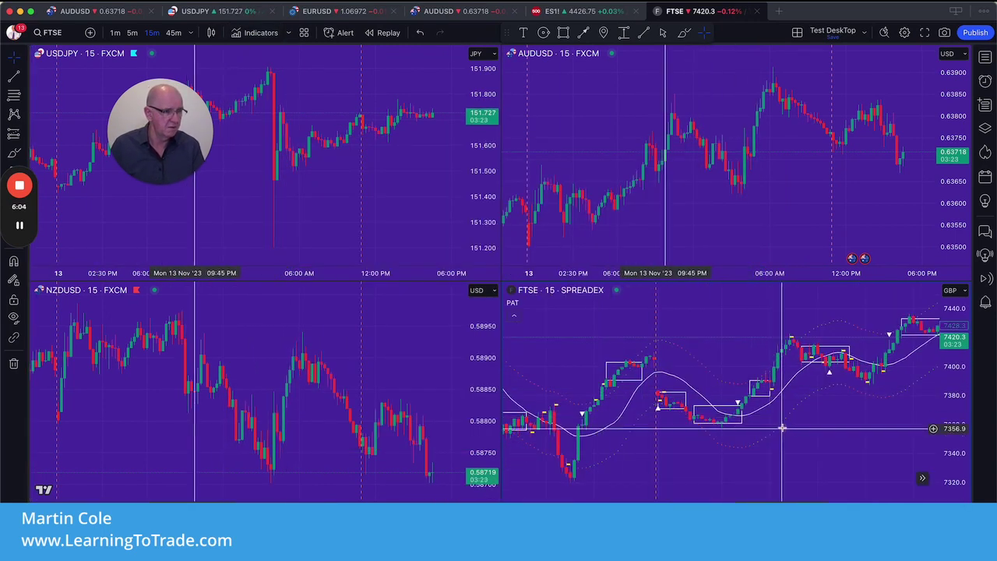
scroll(823, 408, right, 2)
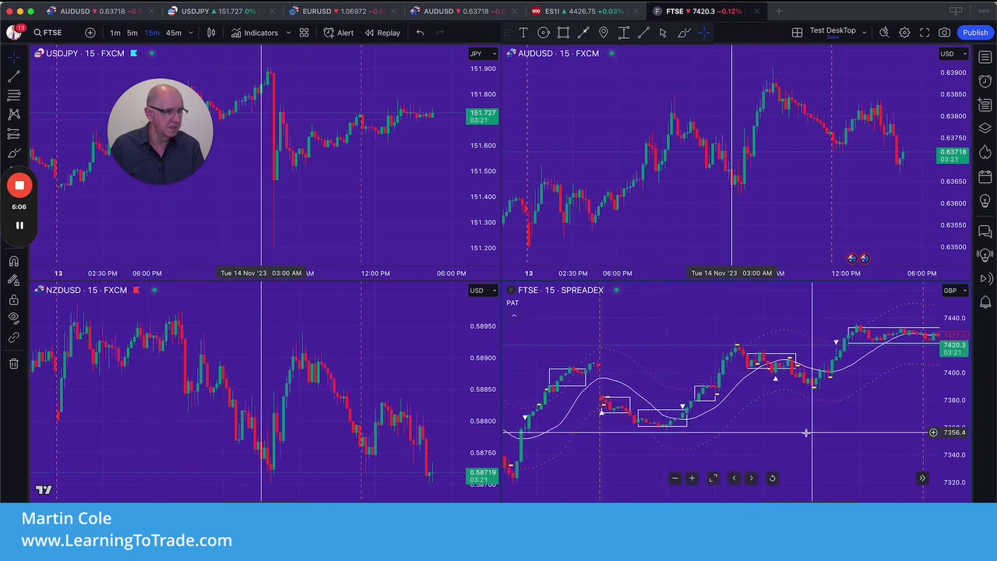